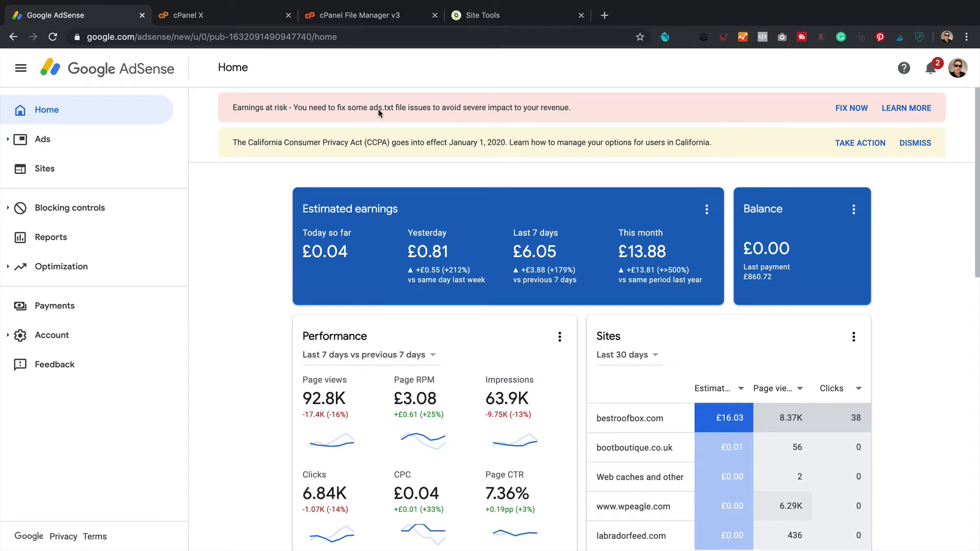
Step: Point out the 'Earnings at risk' ads.txt warning on the AdSense Home page and choose FIX NOW
drag(233, 108, 595, 105)
click(239, 224)
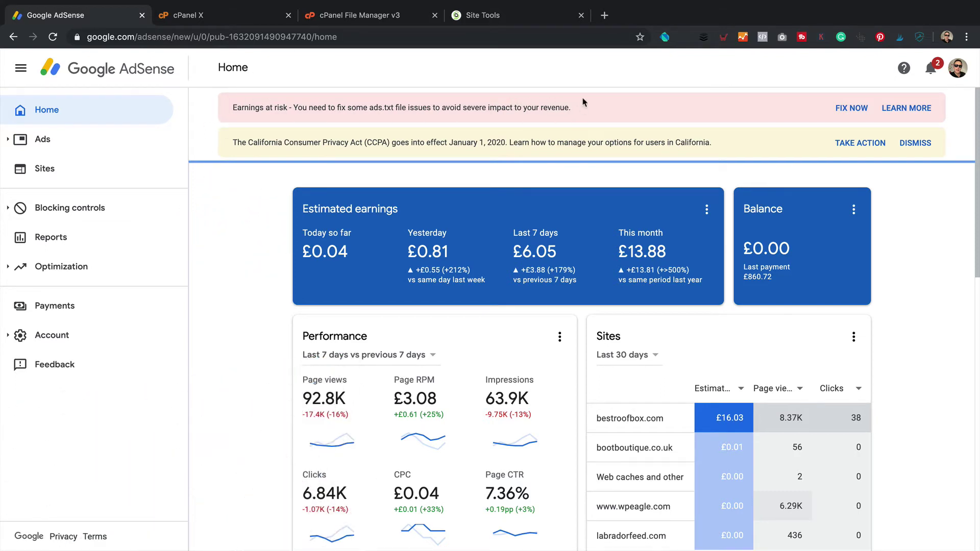
click(582, 105)
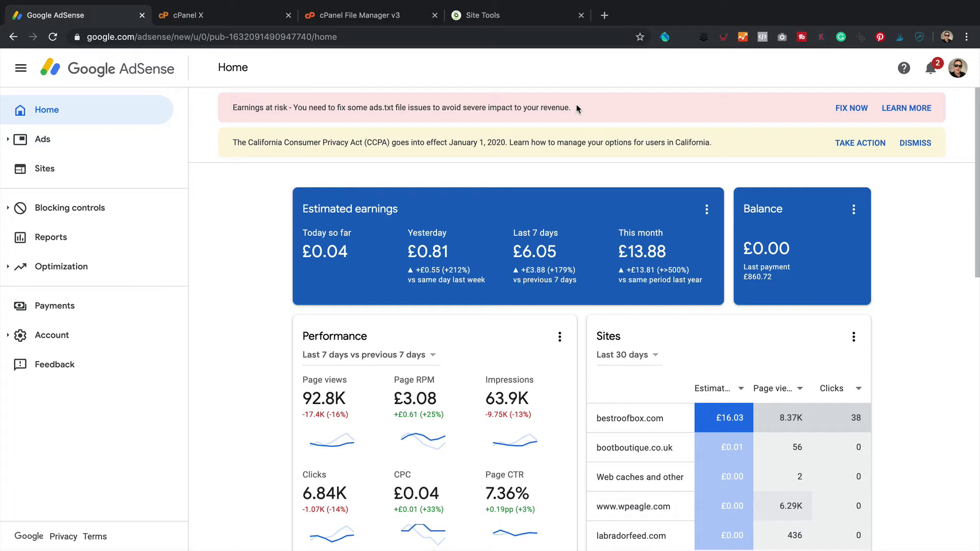
Step: Download the ads.txt file for the 9 sites into Downloads and open it in TextEdit
click(851, 108)
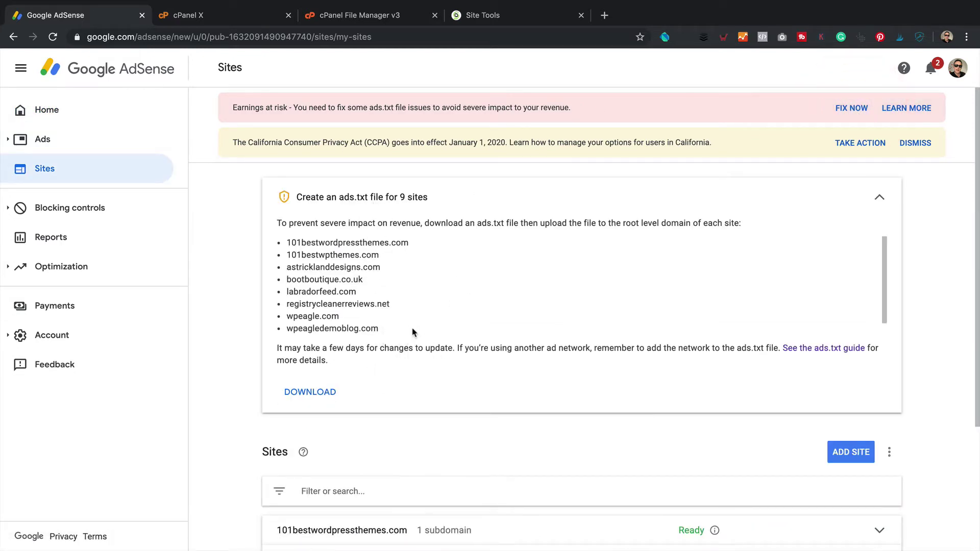
scroll(434, 287, down, 1)
scroll(436, 285, up, 1)
click(310, 393)
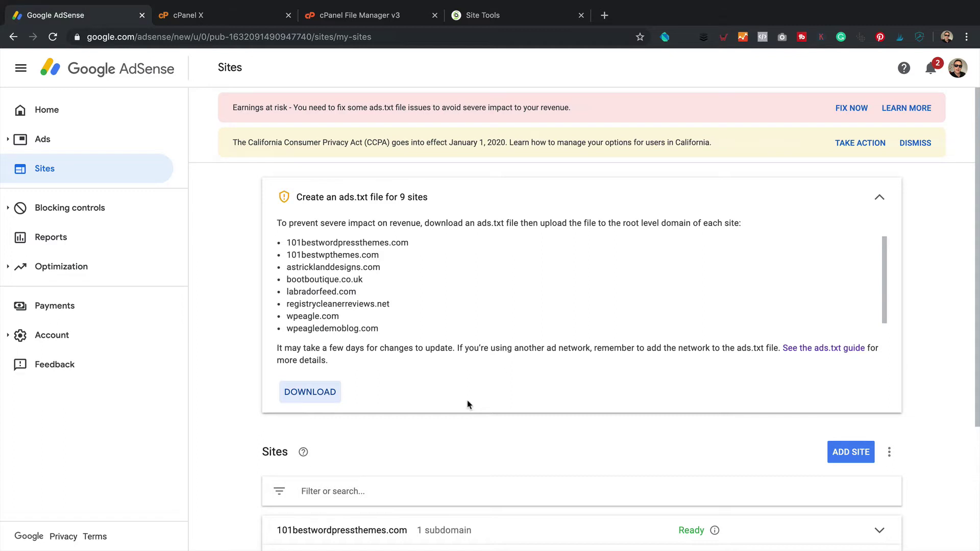
click(316, 403)
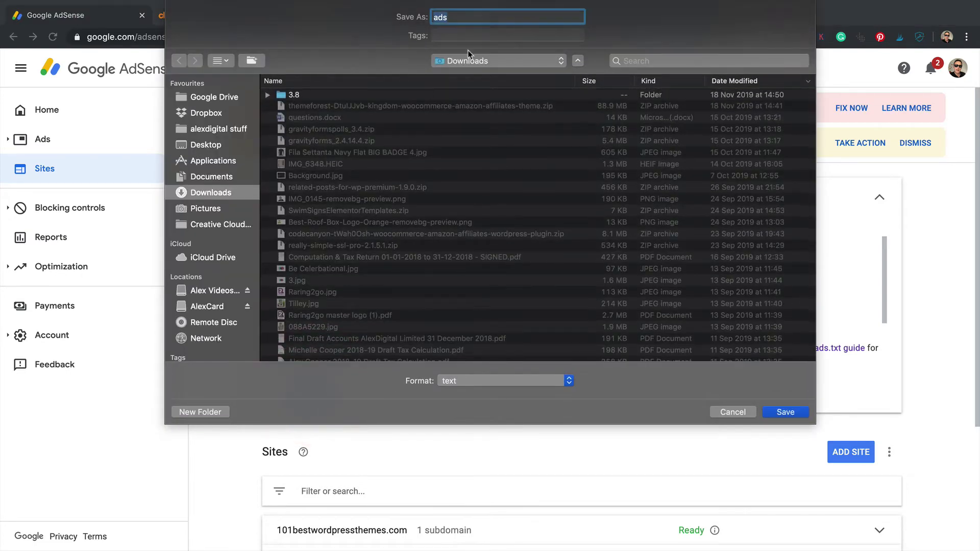
click(786, 412)
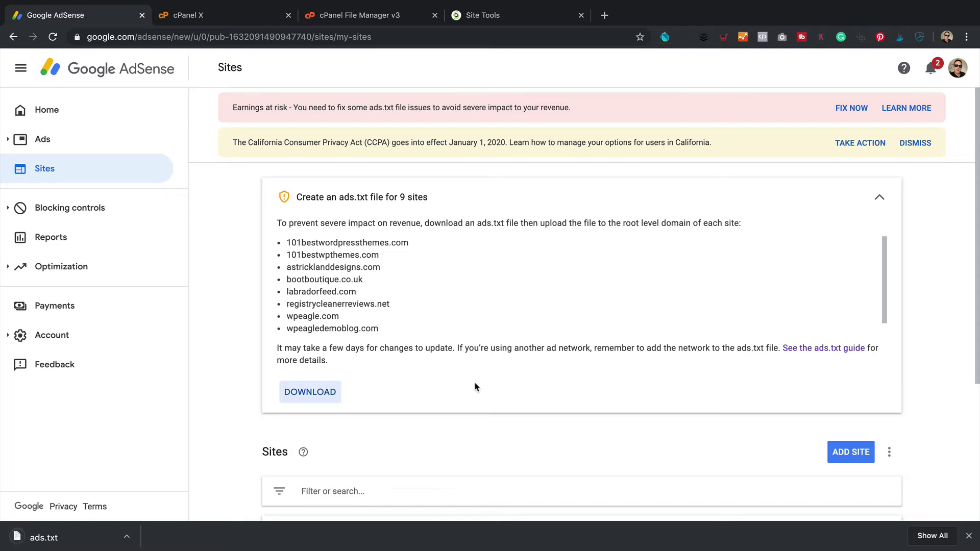
click(46, 538)
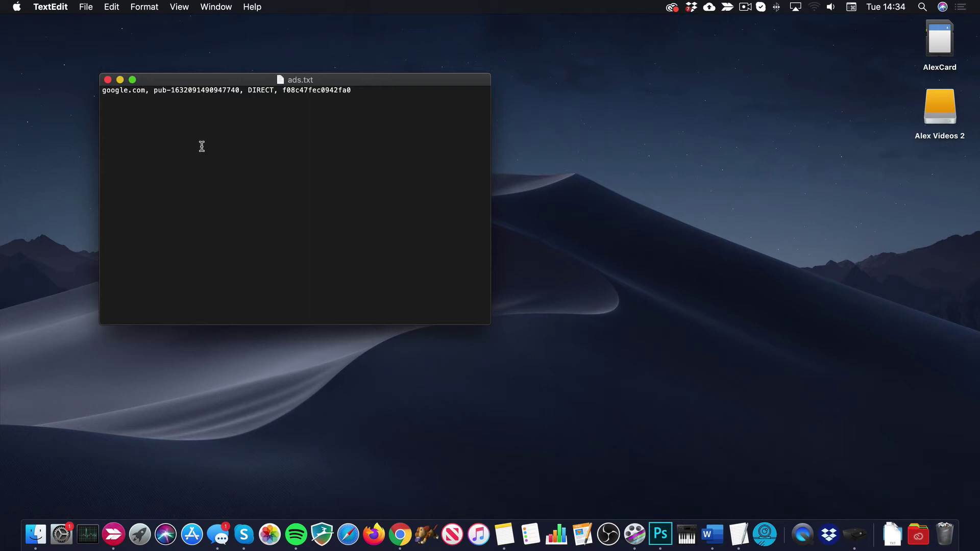
Step: Highlight the publisher ID in the google.com DIRECT line, then return to the AdSense Sites page
drag(153, 86, 243, 96)
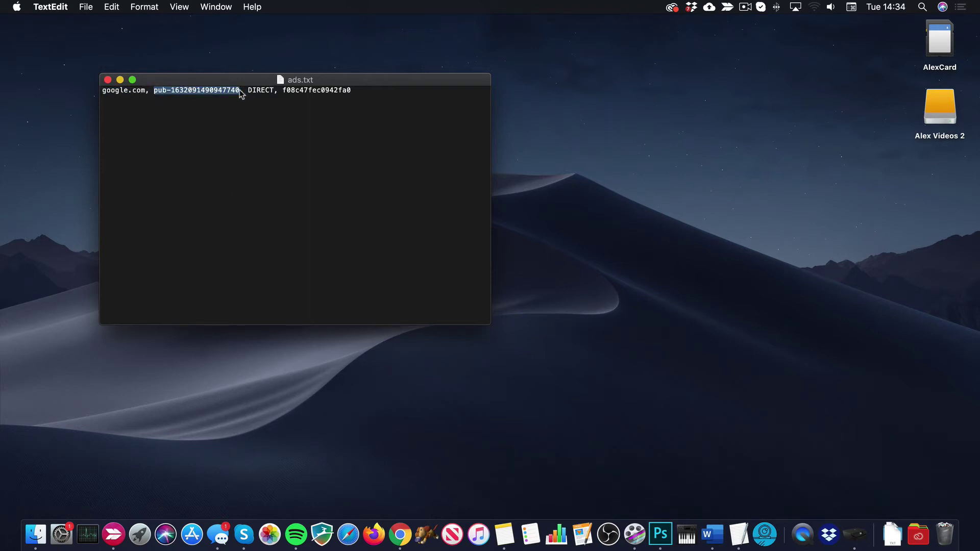
click(266, 146)
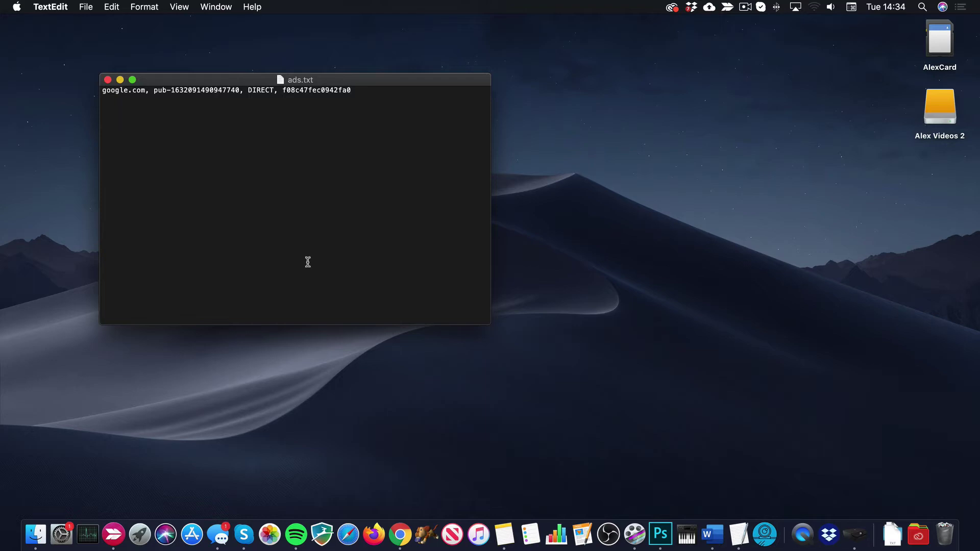
click(400, 533)
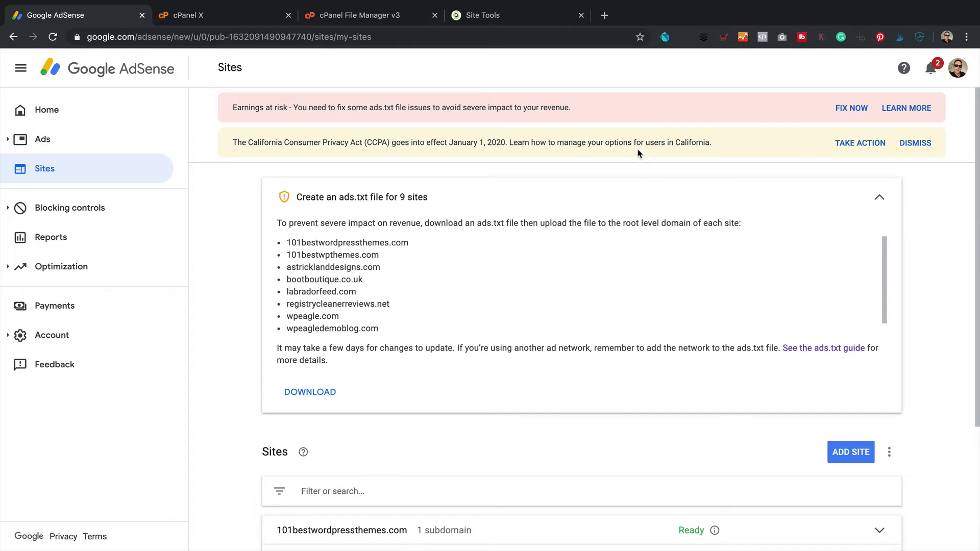
Step: On the cPanel dashboard, scroll to the Files section and launch File Manager
click(215, 18)
scroll(265, 132, up, 7)
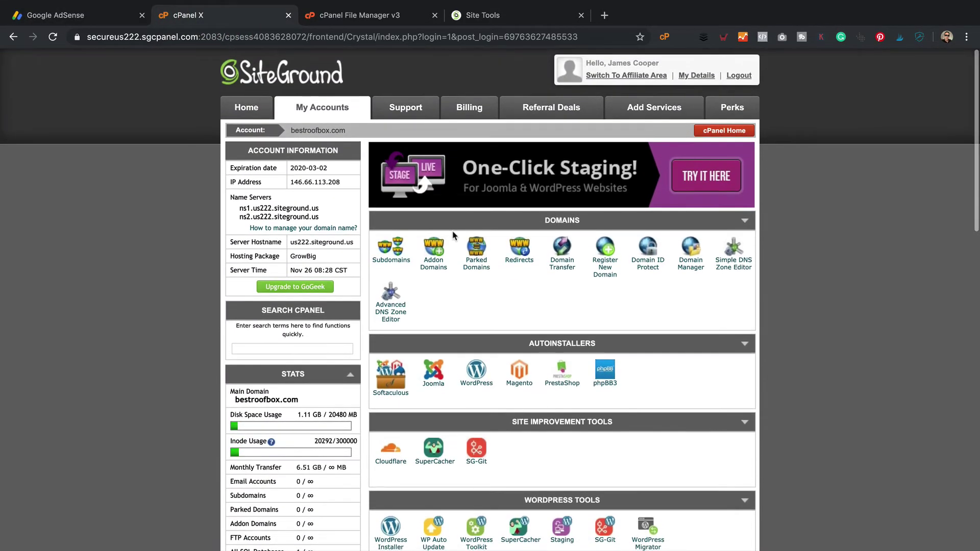
scroll(455, 236, down, 5)
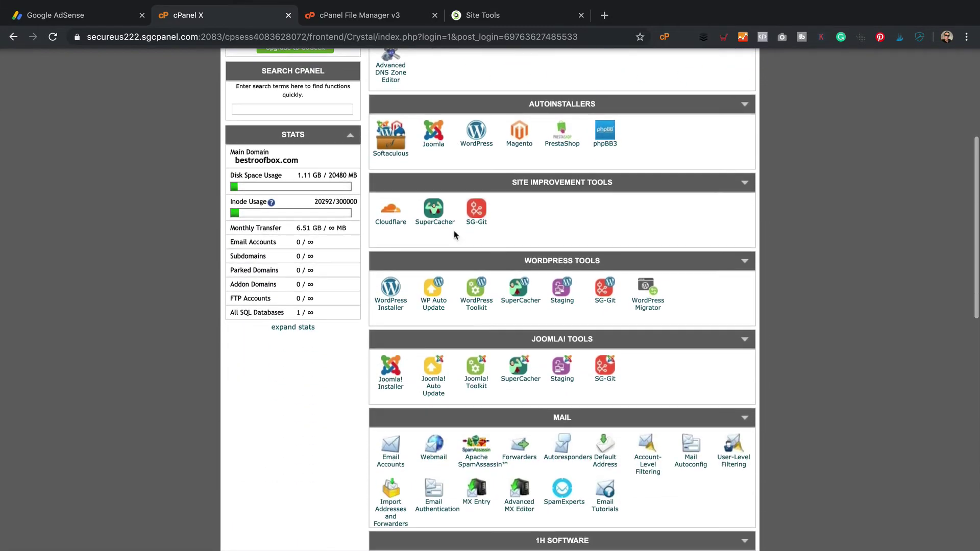
scroll(455, 235, down, 3)
scroll(510, 354, up, 2)
scroll(511, 355, up, 6)
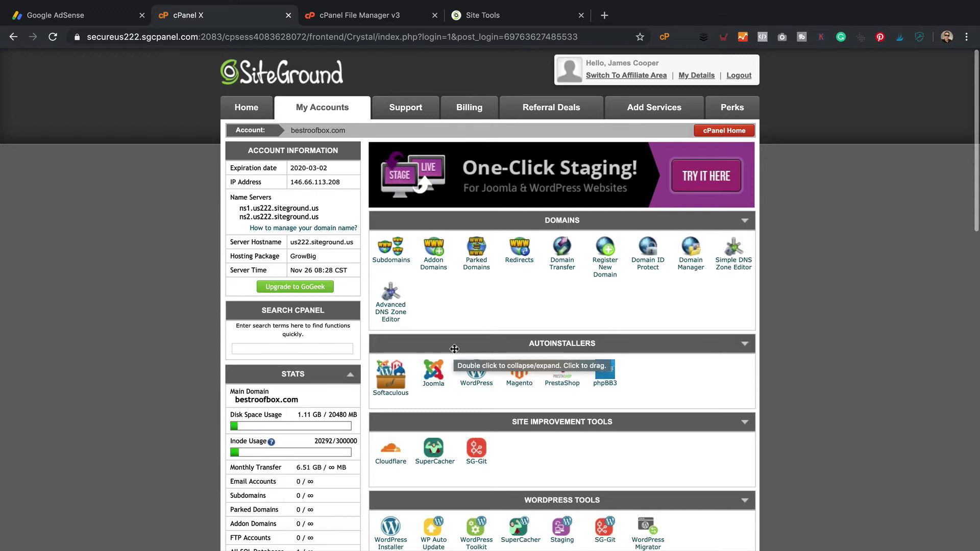
scroll(694, 304, down, 5)
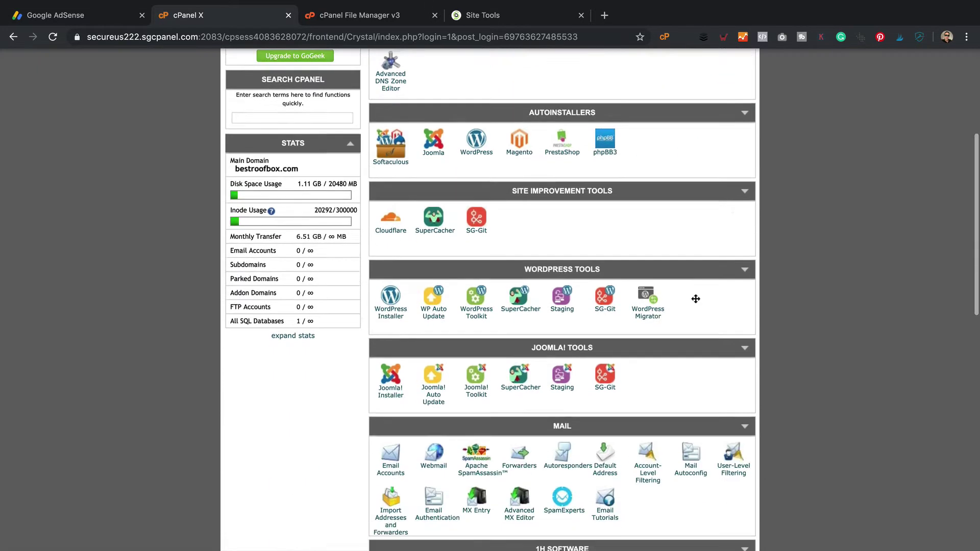
scroll(339, 360, down, 3)
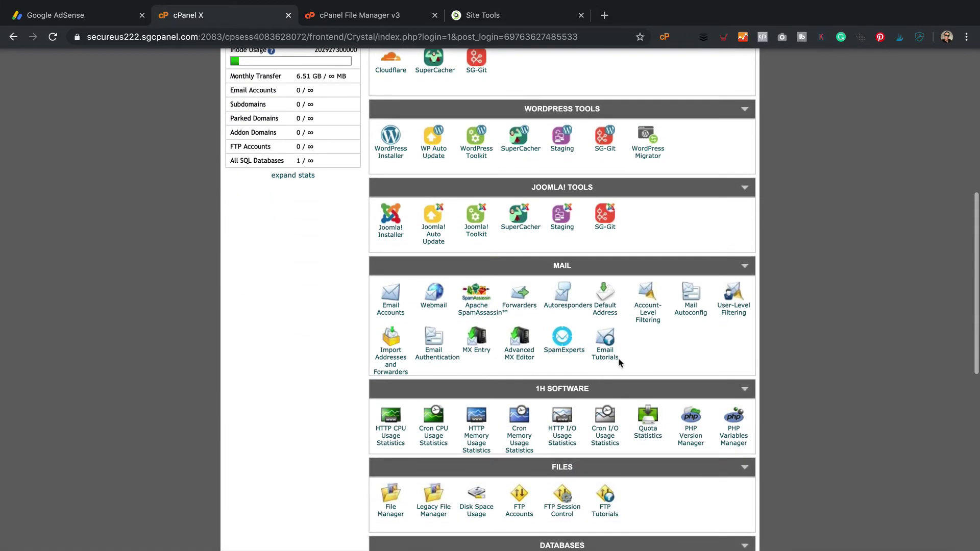
scroll(619, 362, down, 3)
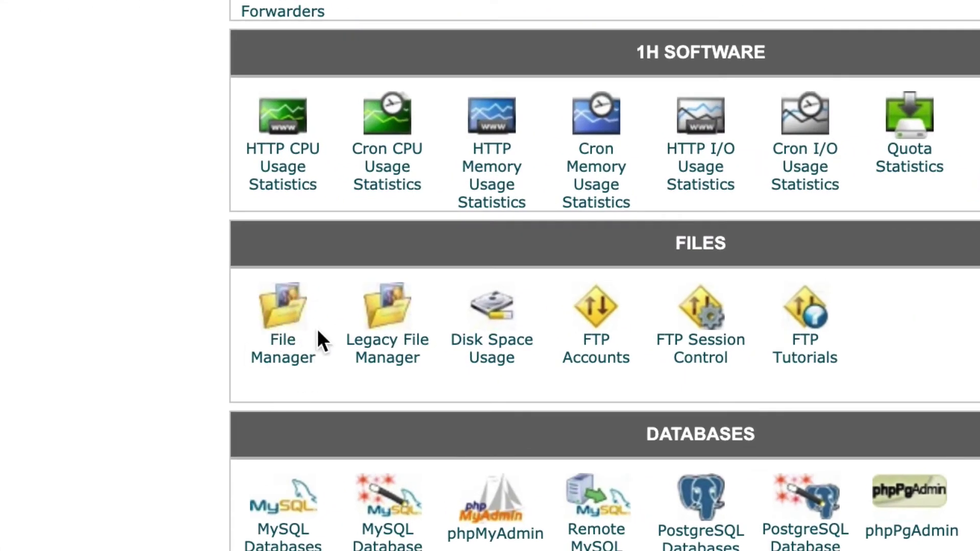
click(286, 327)
Step: Review the WordPress public_html listing in cPanel, then go to the SiteGround Site Tools file manager
click(372, 15)
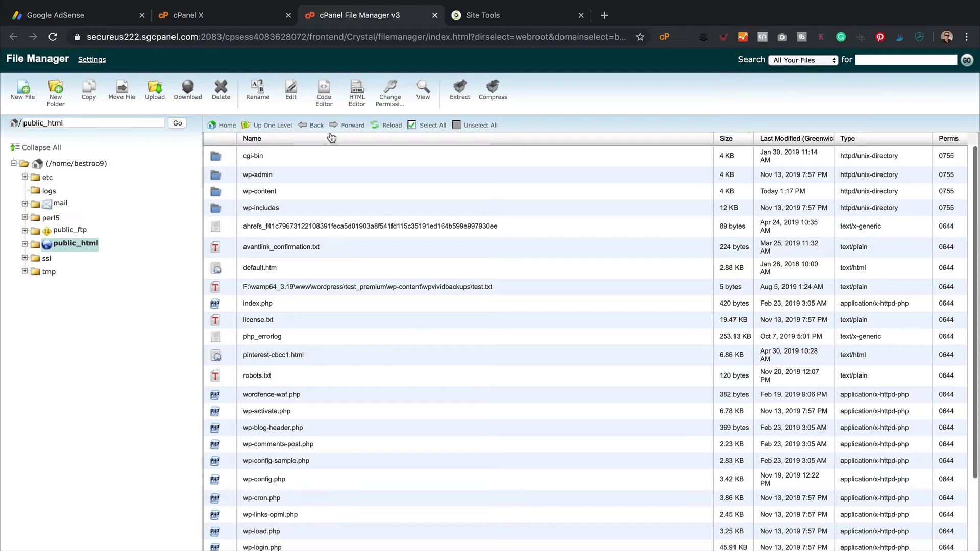
click(525, 15)
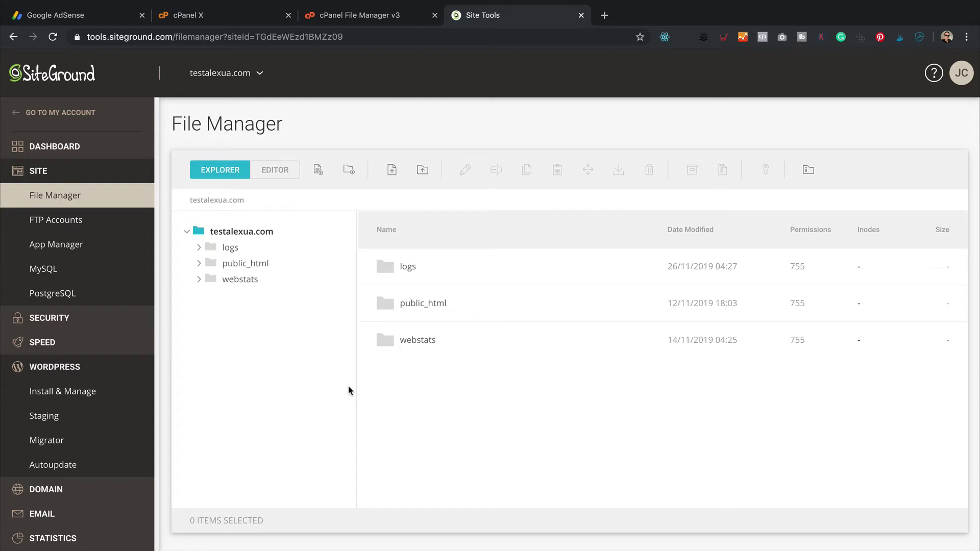
Step: Open testalexua.com's public_html to show .well-known and Default.html, then return to cPanel
click(456, 304)
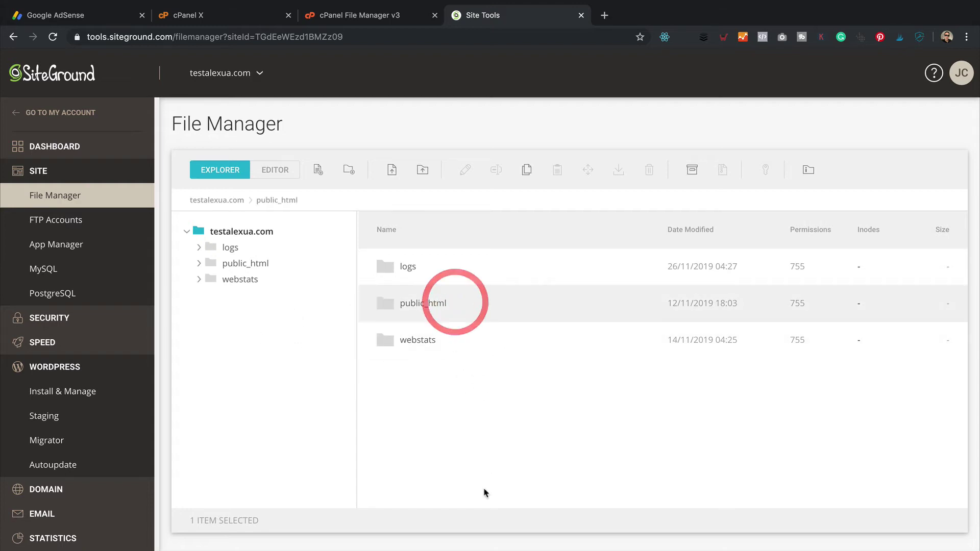
click(411, 313)
click(244, 266)
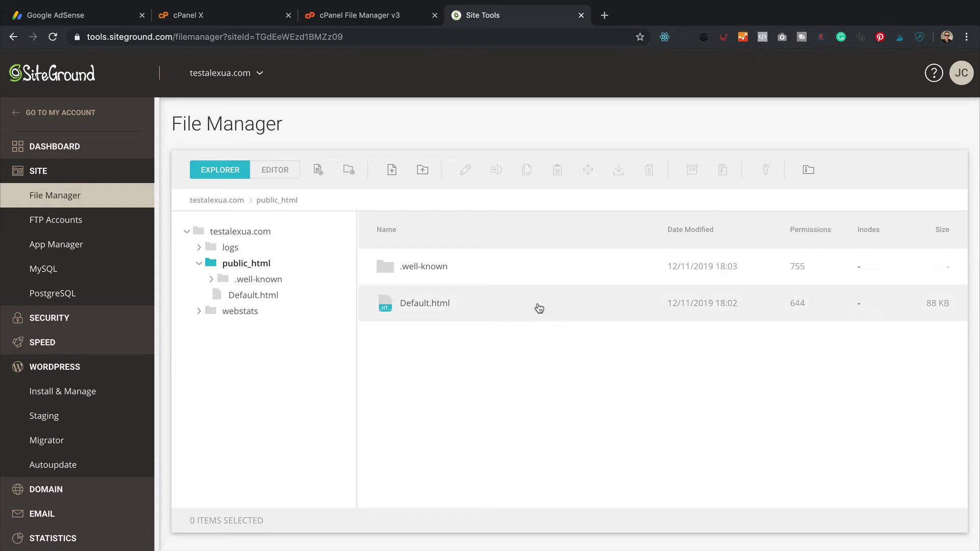
click(500, 16)
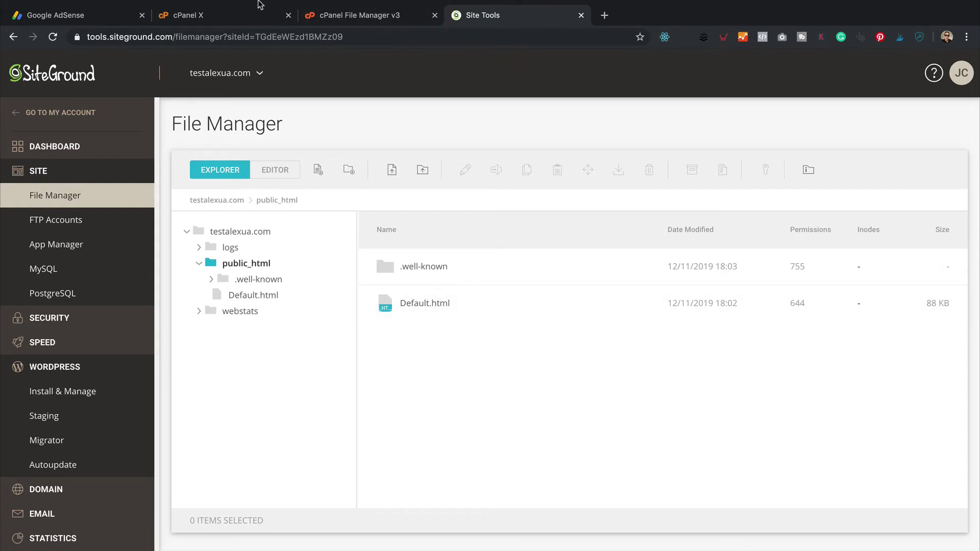
click(332, 16)
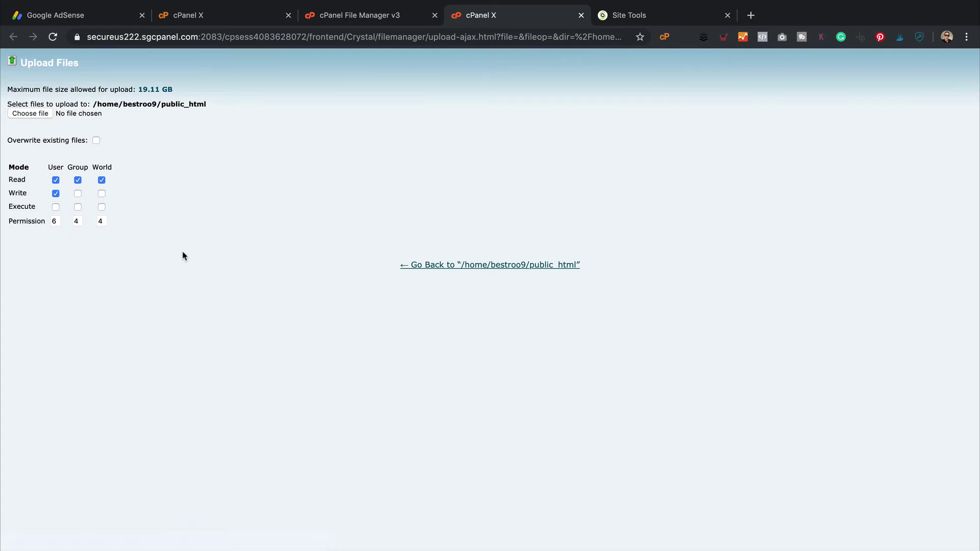
click(29, 114)
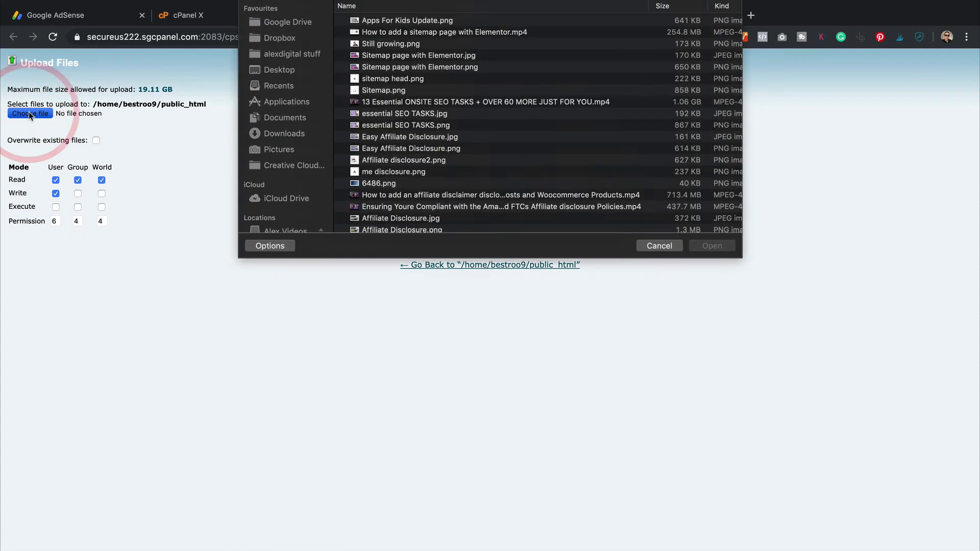
click(382, 46)
click(712, 273)
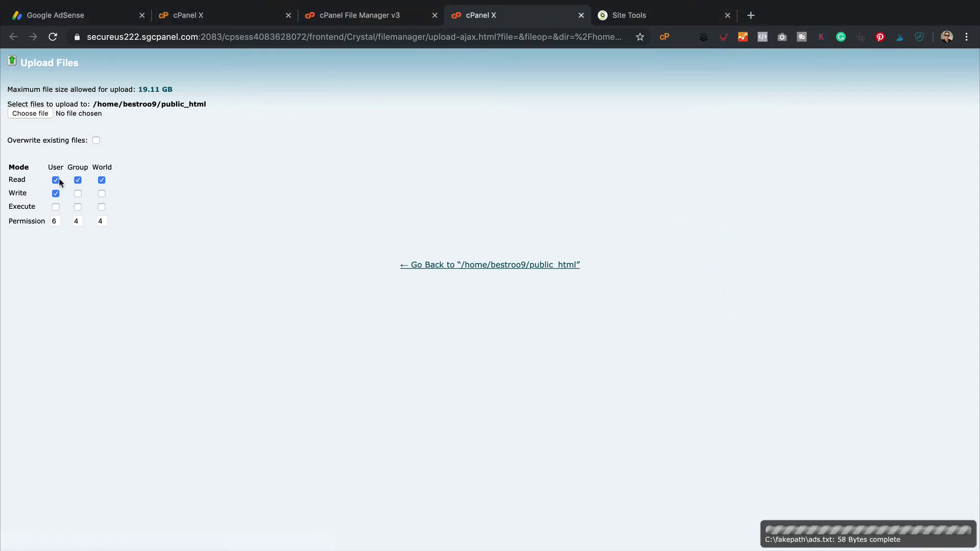
scroll(114, 204, down, 2)
click(451, 262)
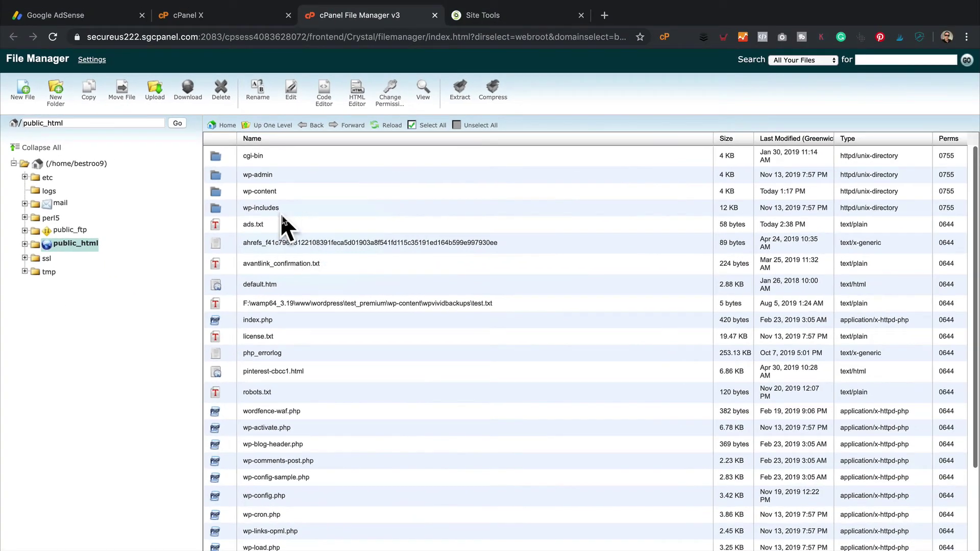
Step: In Site Tools, upload ads.txt from Downloads into testalexua.com's public_html folder
click(500, 14)
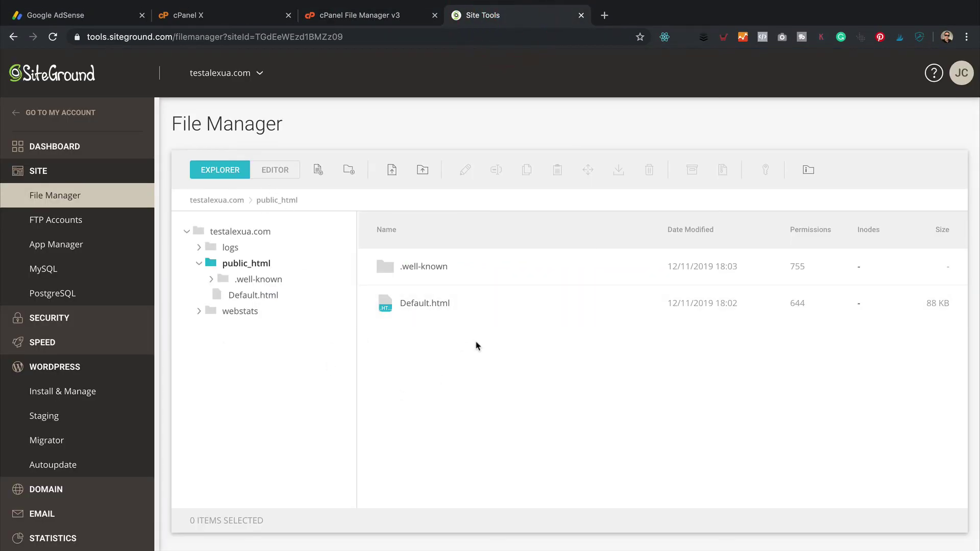
click(401, 179)
double_click(391, 48)
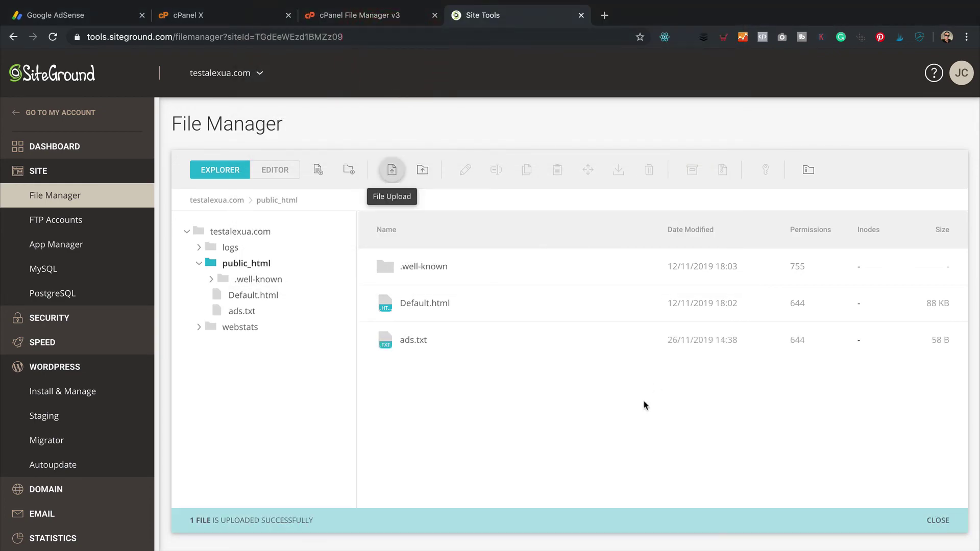